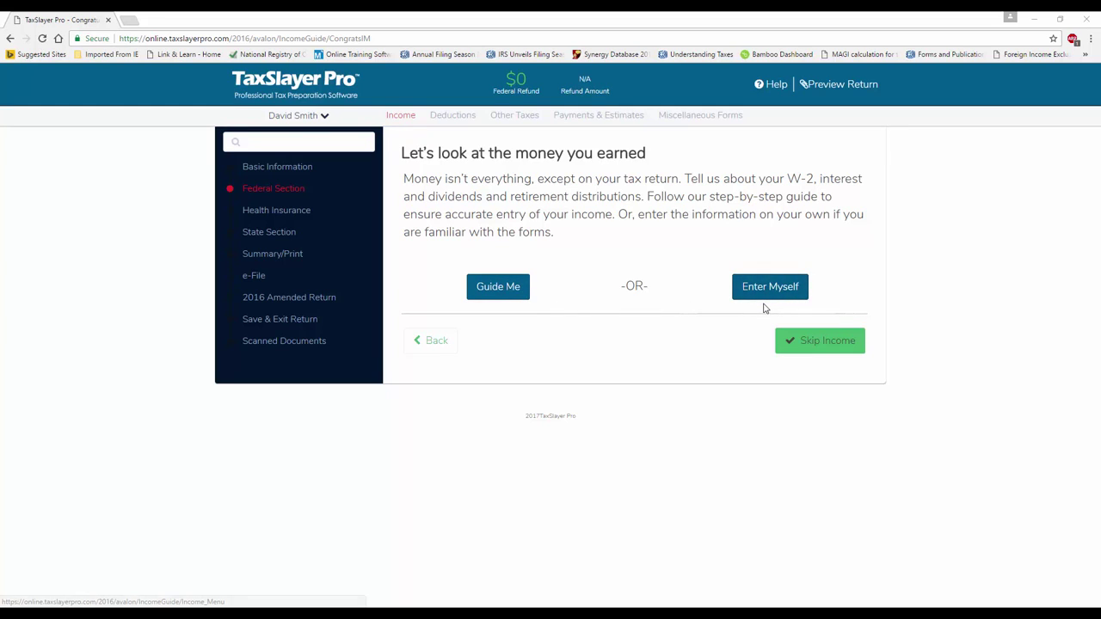
Bring the TaxSlayer Pro 'Let's look at the money you earned' page into focus
click(264, 149)
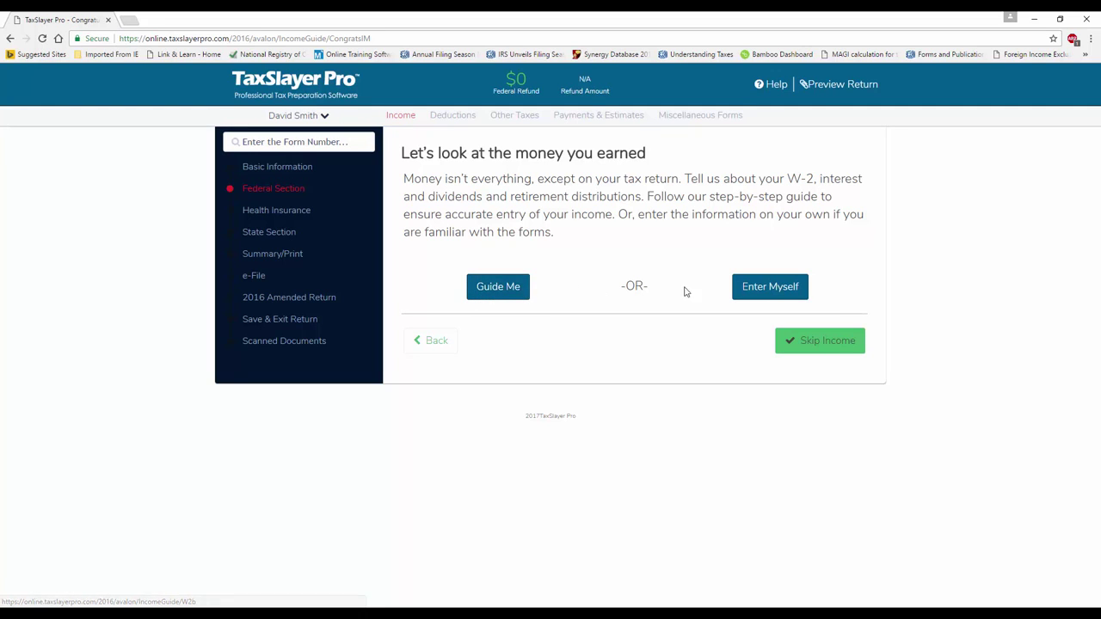
Choose to enter income forms yourself, then search the form-number box for 'w2'
click(754, 290)
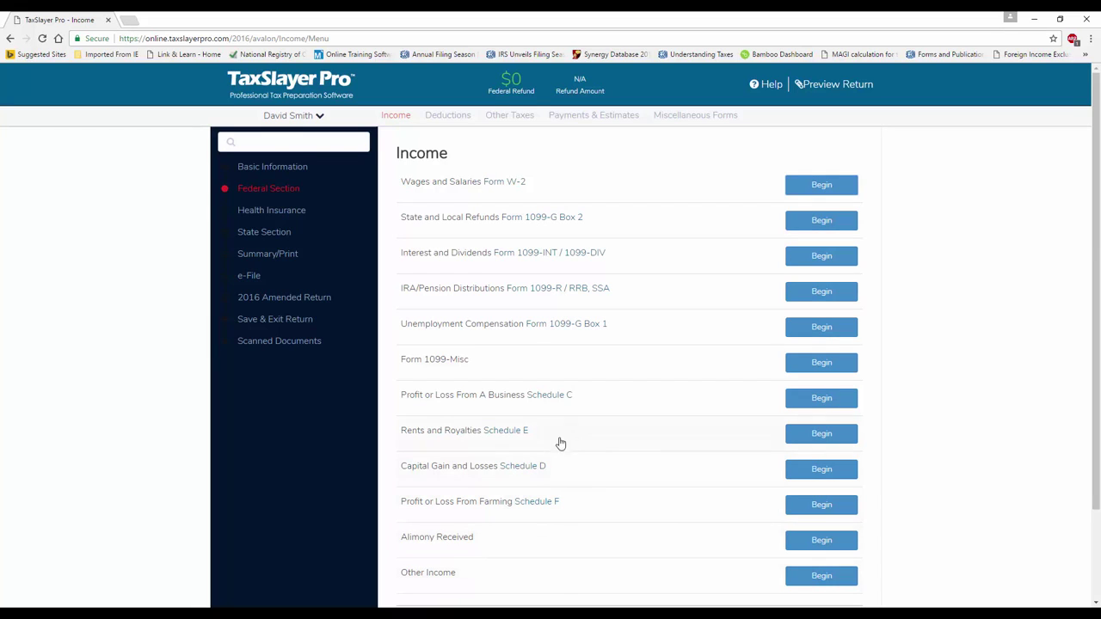
click(274, 143)
text(w2)
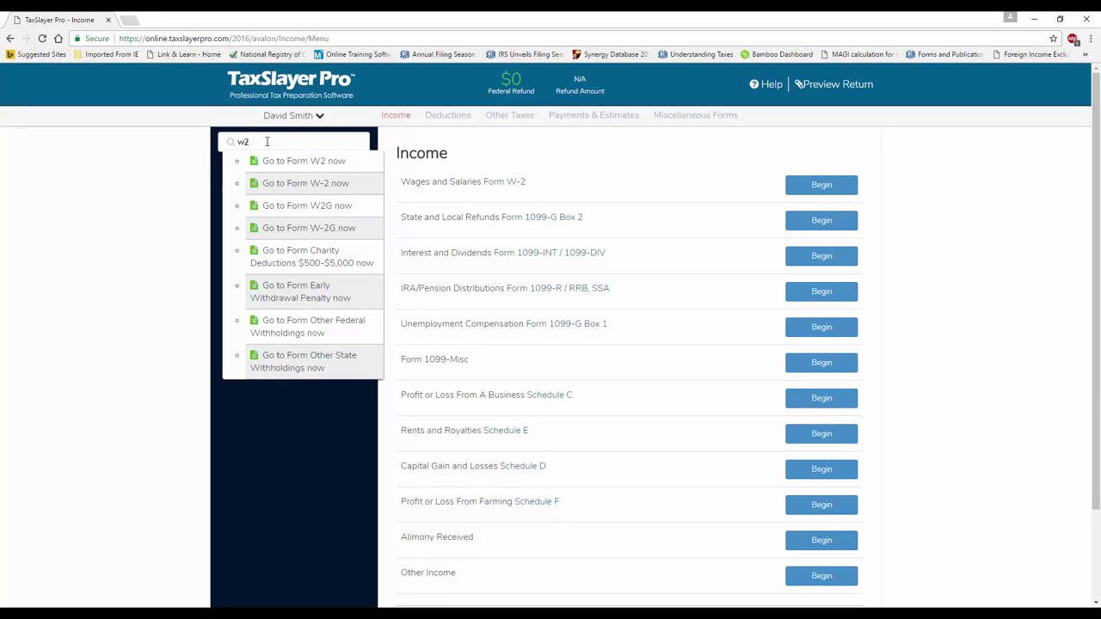
Open Form W-2 and enter the employer's EIN and the employer name TaxSlayer
click(313, 165)
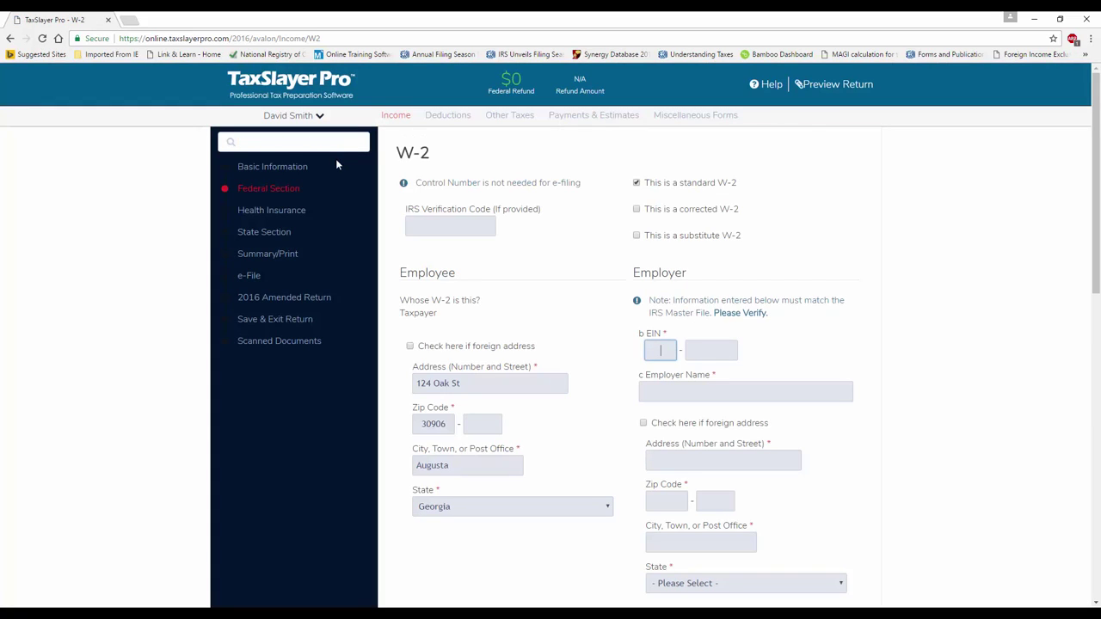
click(431, 222)
click(668, 345)
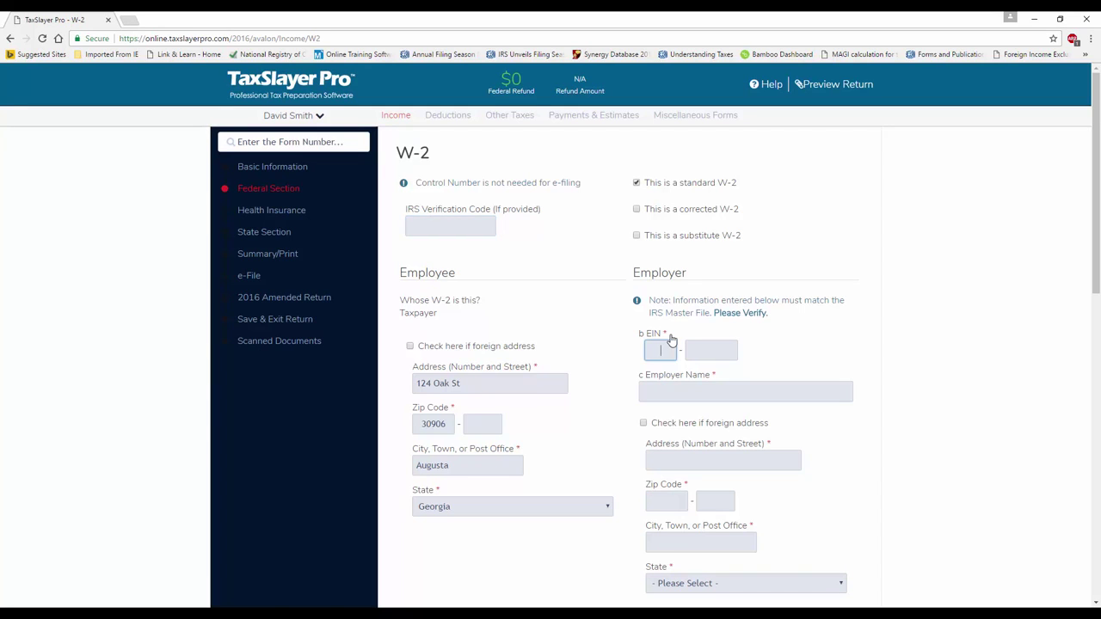
text(29)
text(87)
text(65432)
text(TaxSla)
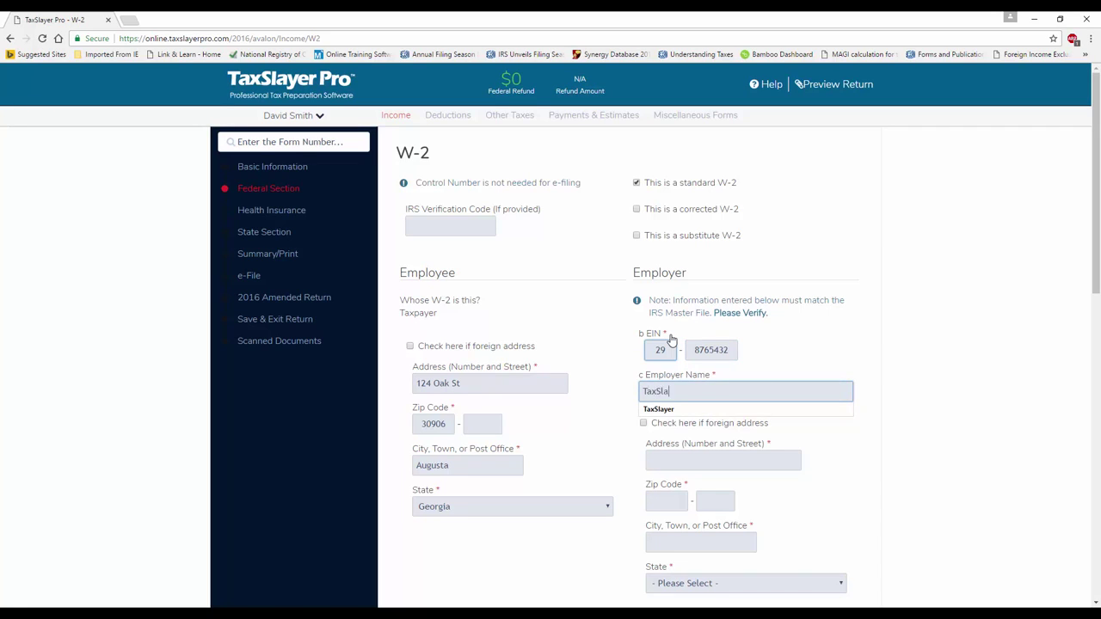
text(yer)
key(Tab)
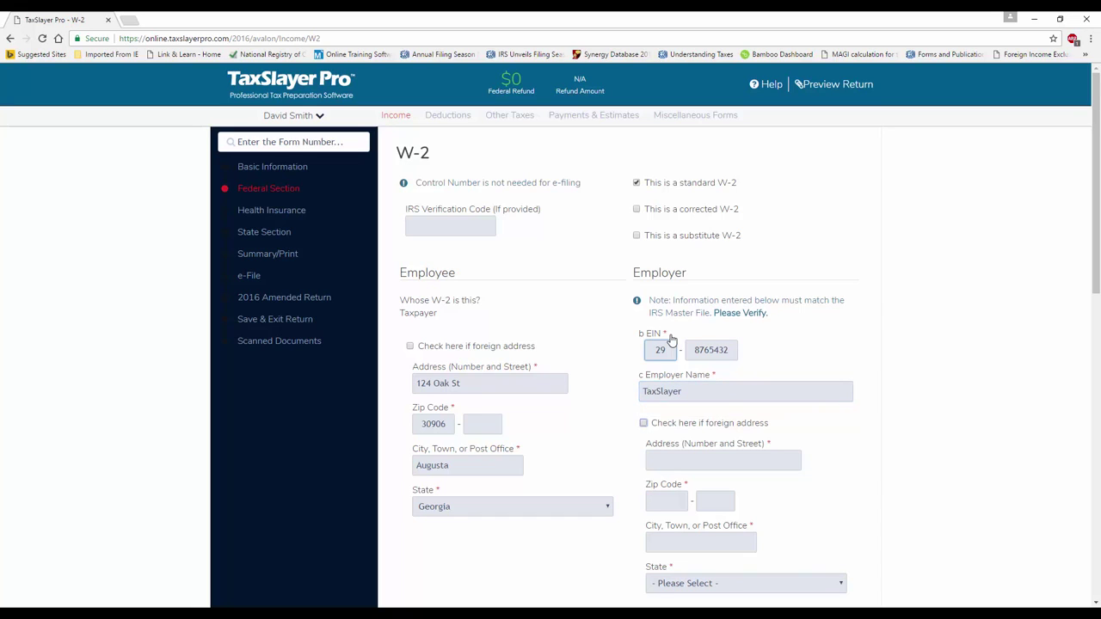
Enter the employer's street address and zip code so city and state fill in
key(Tab)
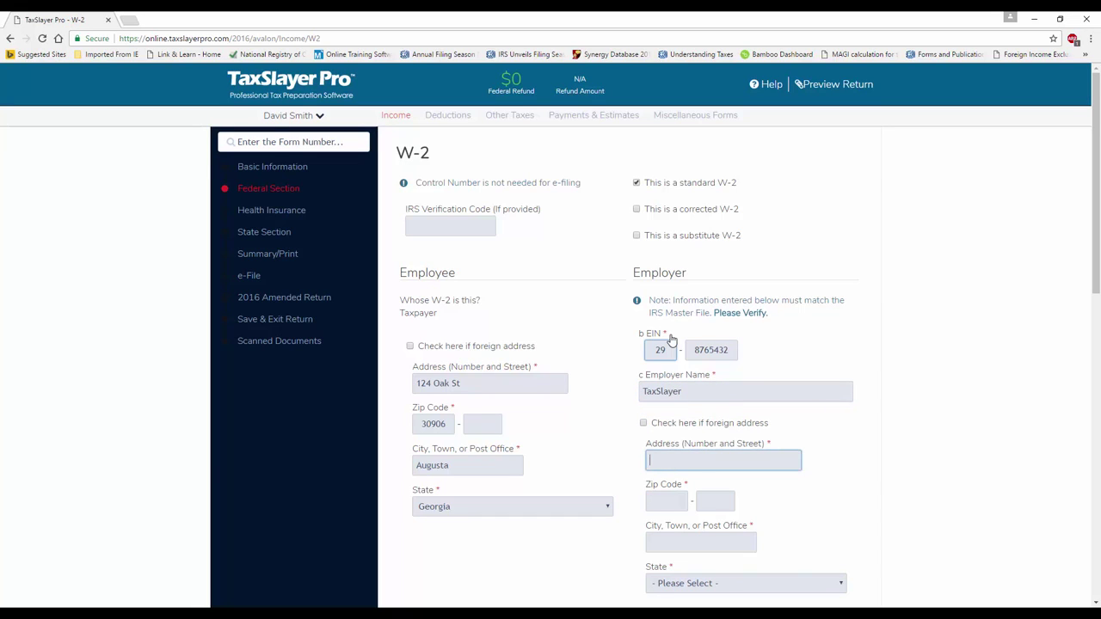
text(126 TaxSlayer Dr)
key(Tab)
text(30809)
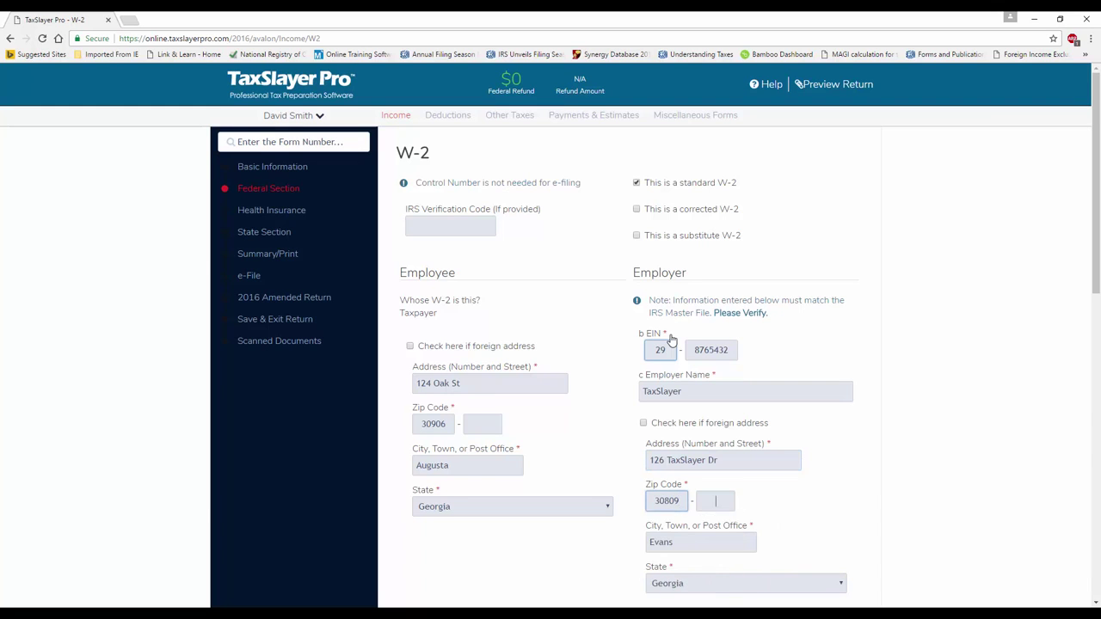
key(Tab)
Enter $40000 in Box 1 Wages, Tips and $3000 in Box 2 Federal Tax Withheld
scroll(813, 474, down, 3)
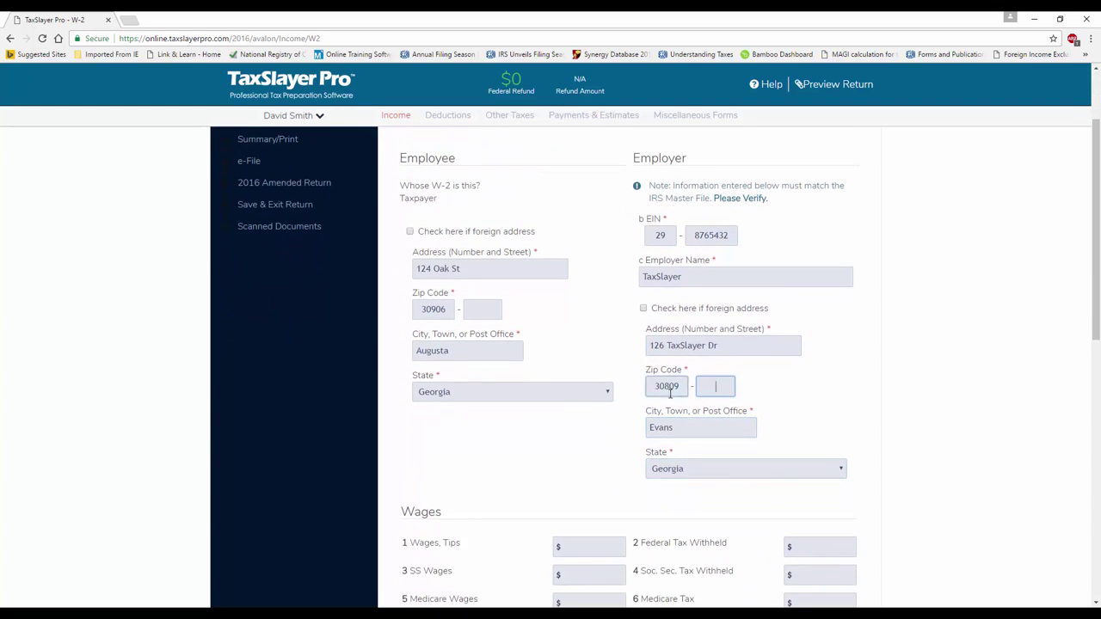
scroll(594, 490, down, 3)
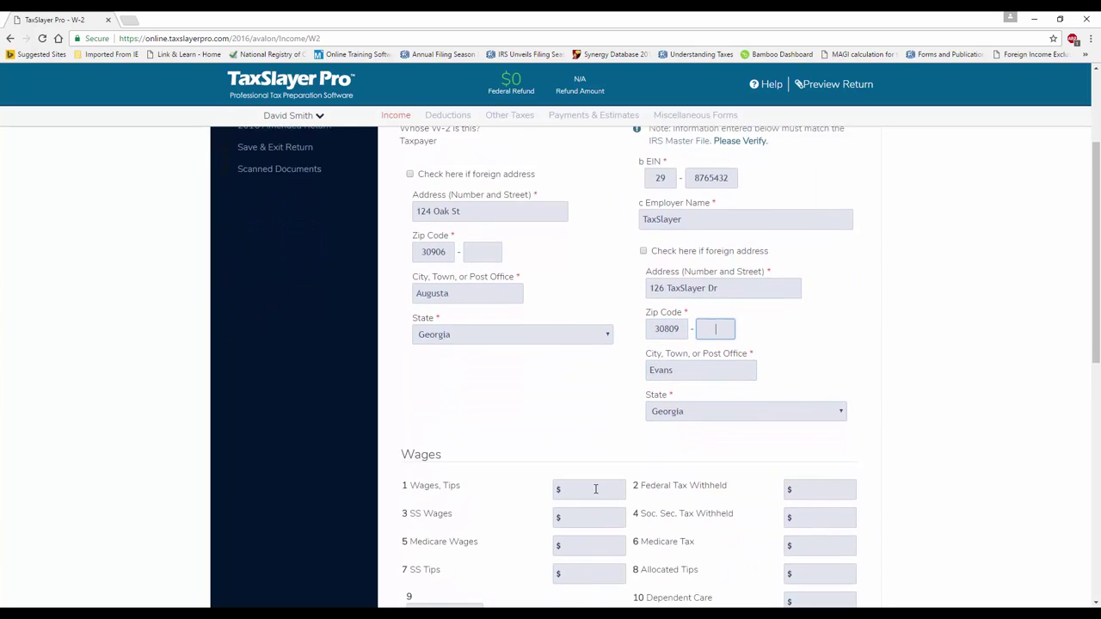
click(587, 434)
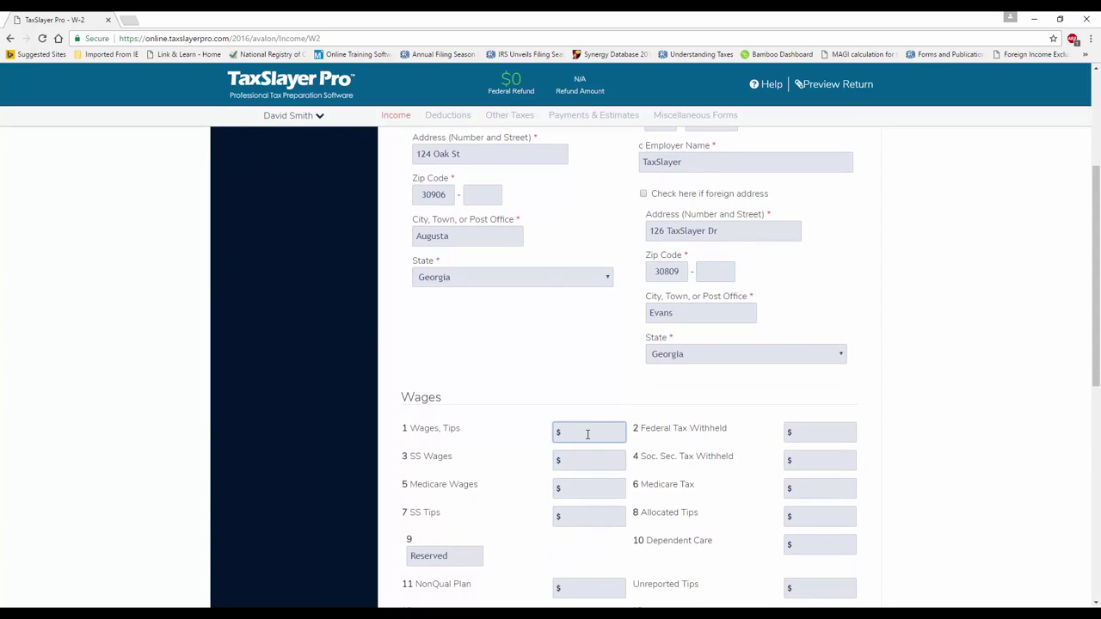
scroll(587, 434, down, 4)
click(586, 258)
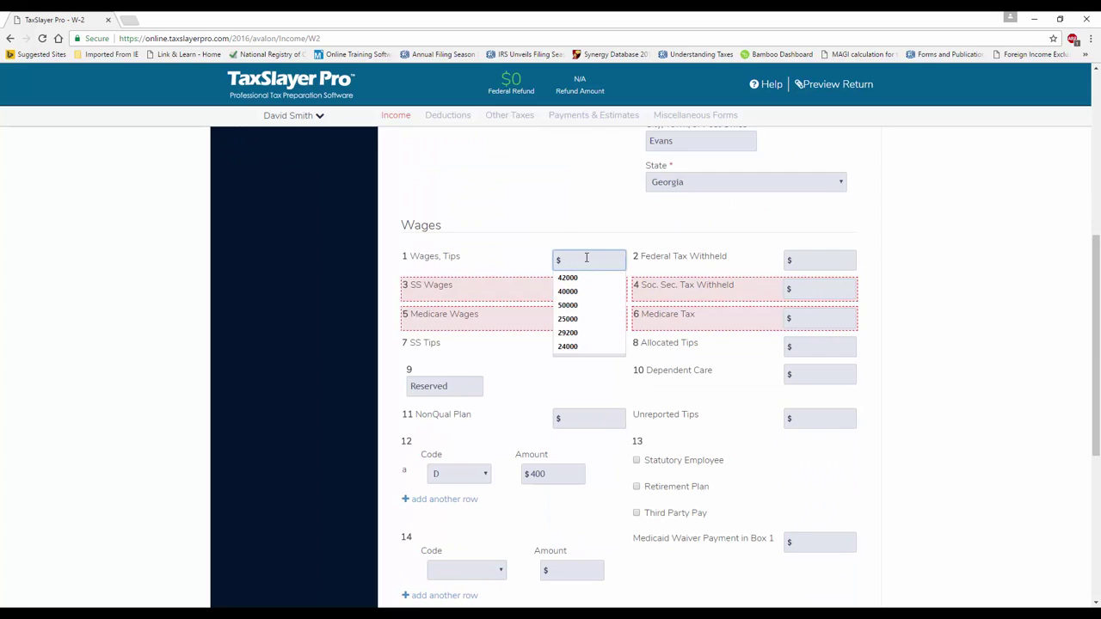
text(400)
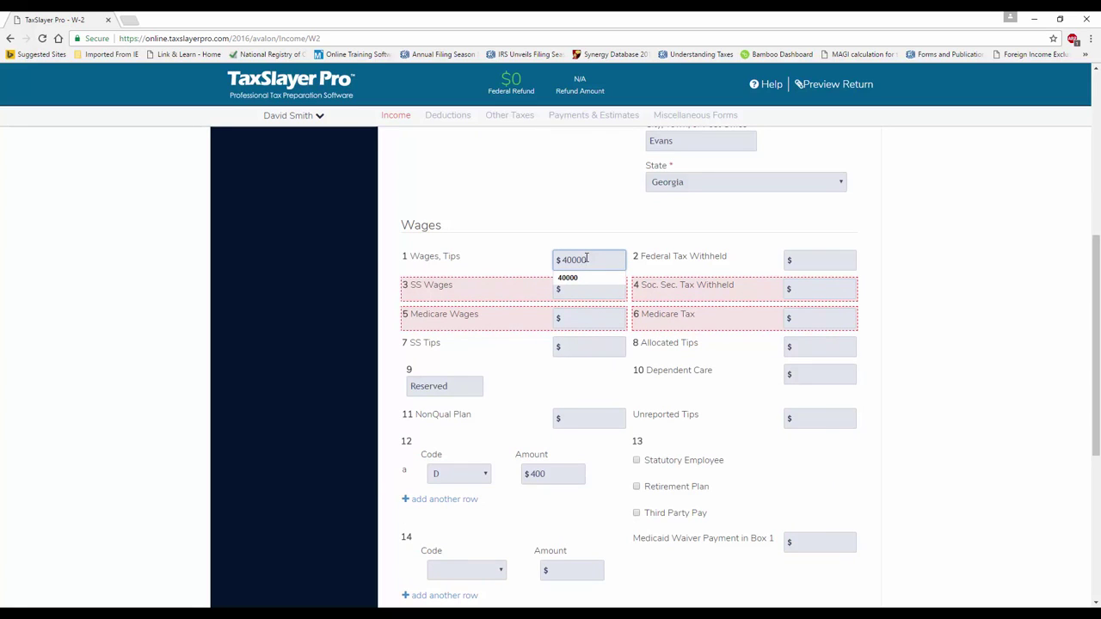
text(00)
key(Tab)
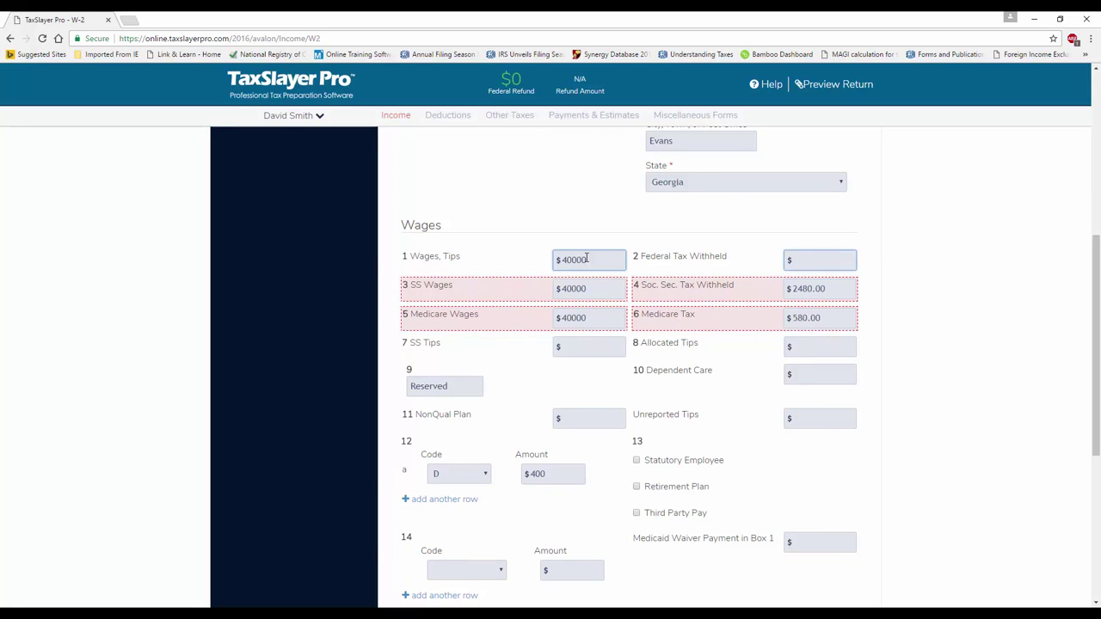
text(3000)
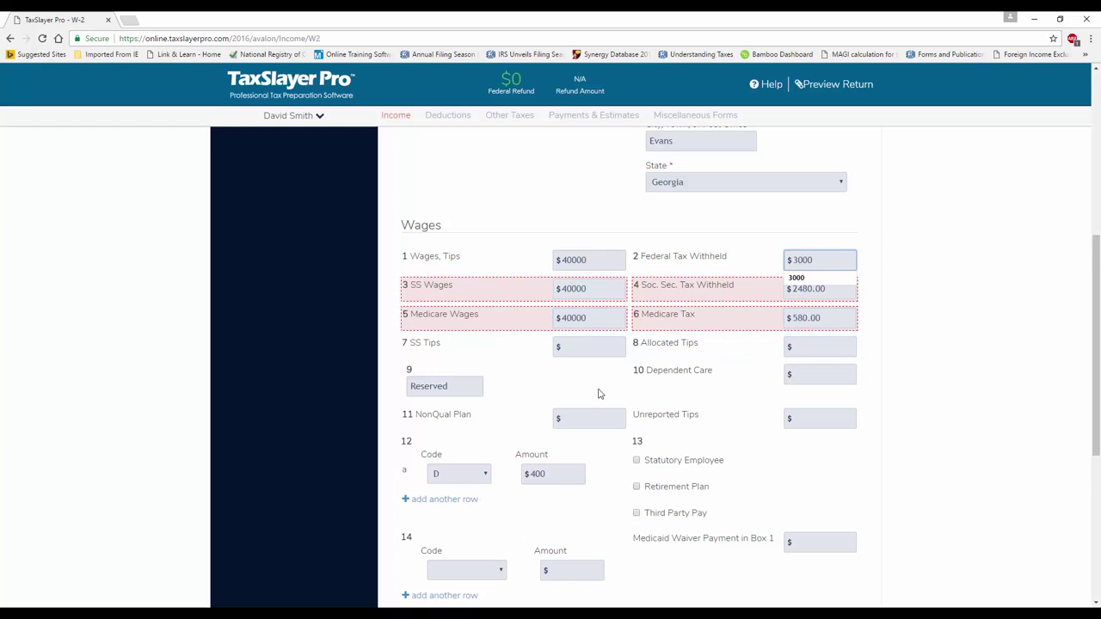
Set Box 12a to code D with an amount of 500
click(481, 474)
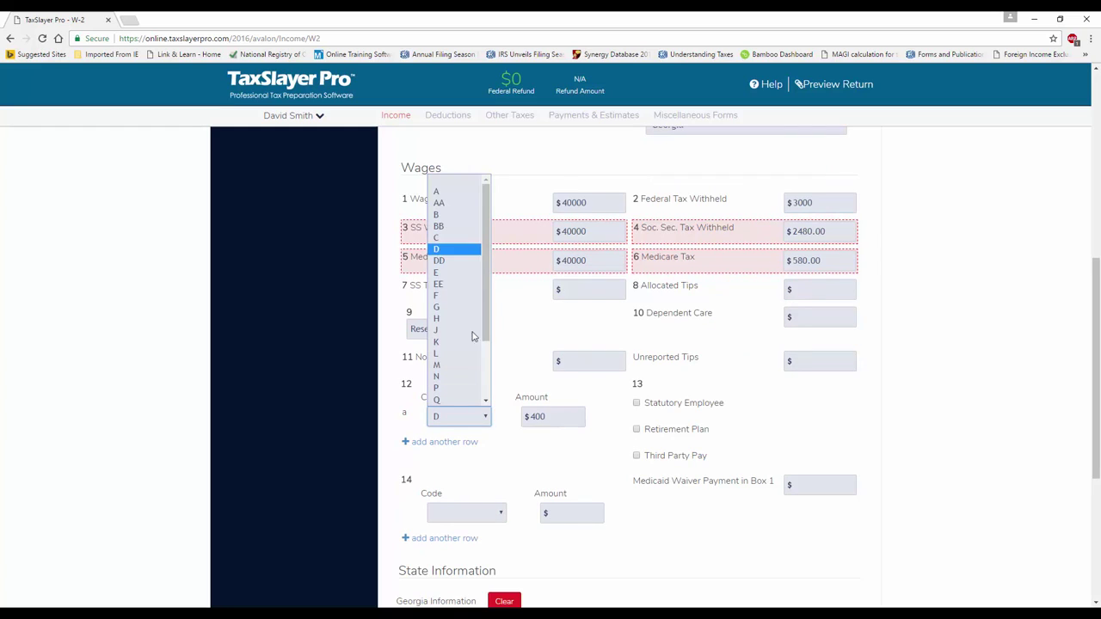
click(436, 251)
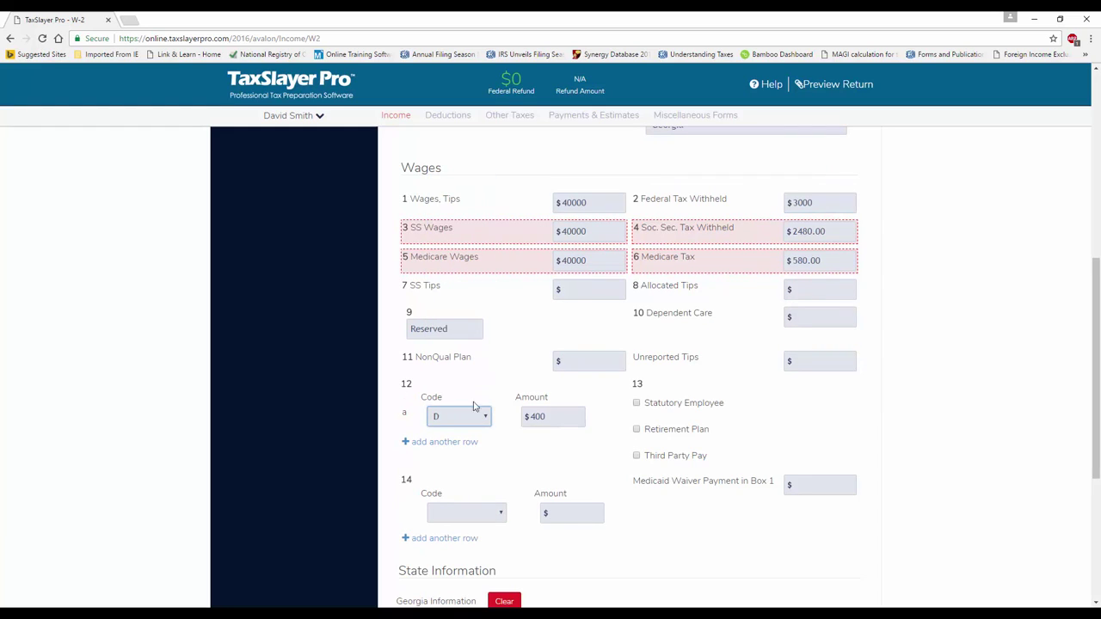
key(Tab)
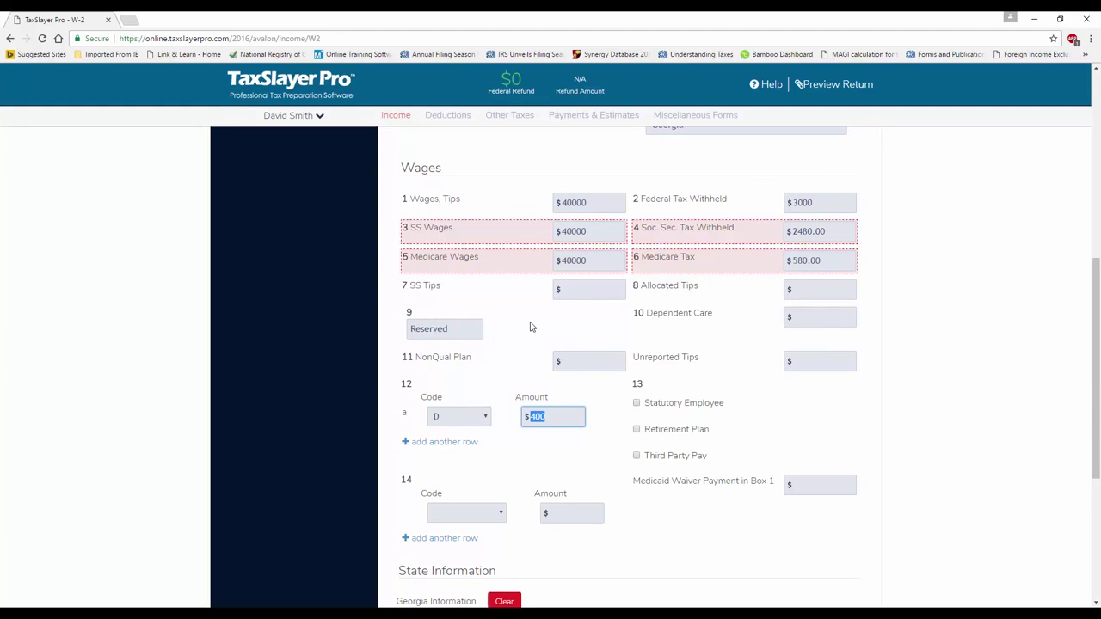
text(500)
Fill the state section with Georgia, its state EIN and $1500 state tax paid
scroll(533, 370, down, 3)
click(537, 419)
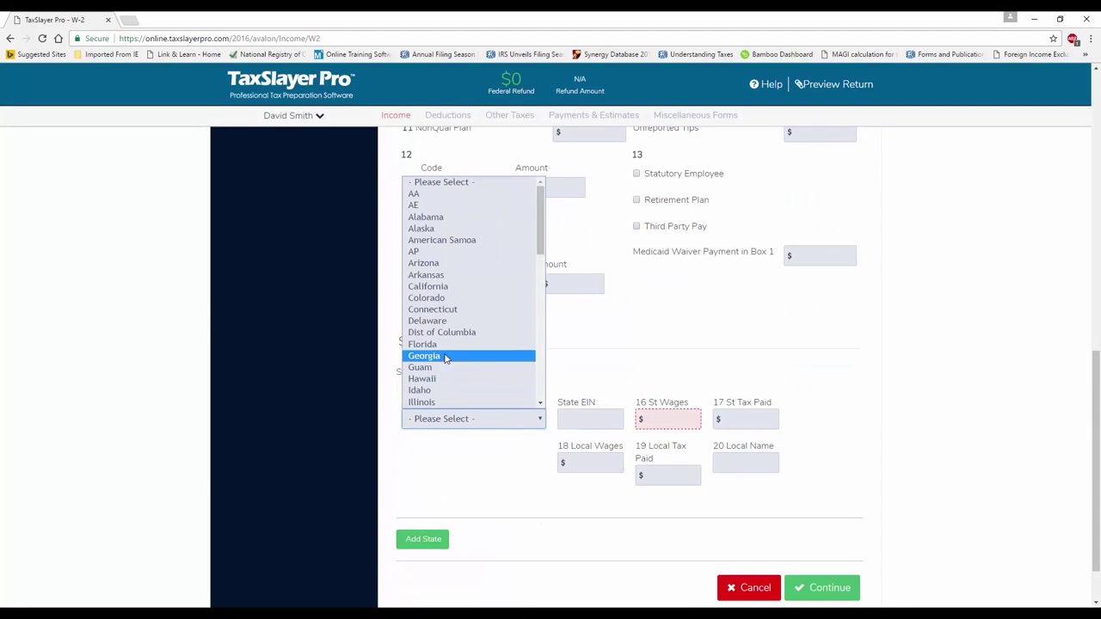
click(454, 362)
click(599, 420)
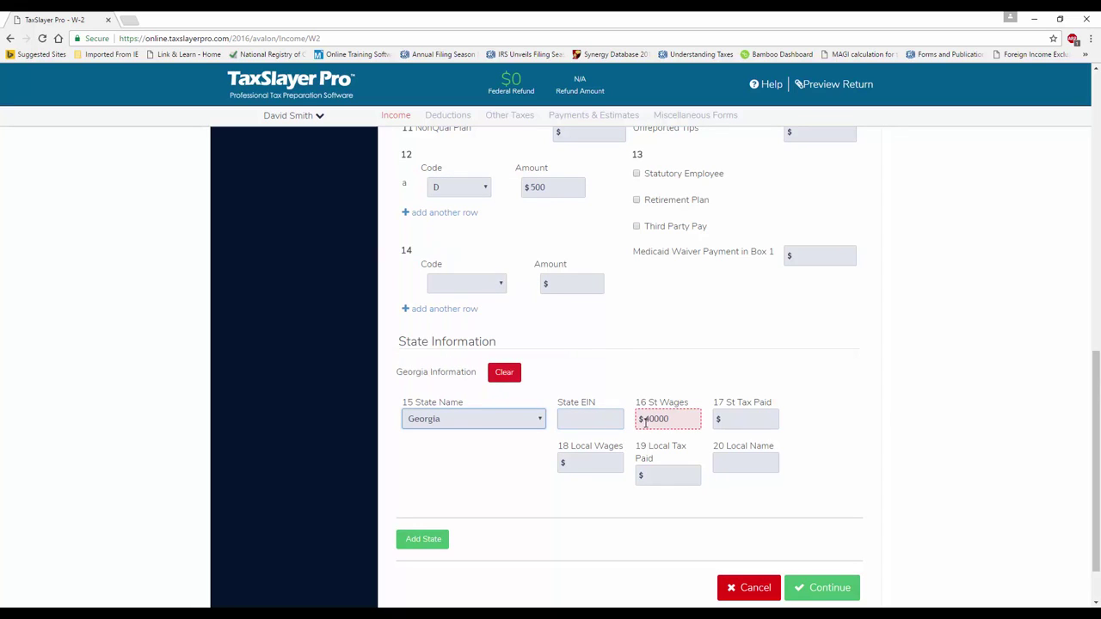
click(600, 419)
text(2854170)
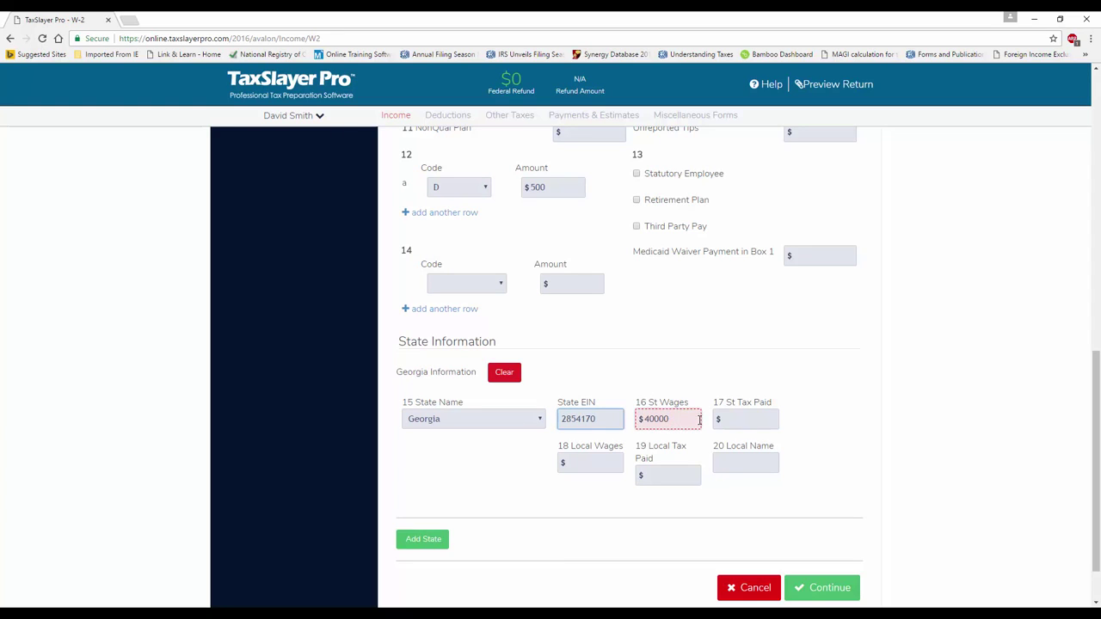
click(734, 419)
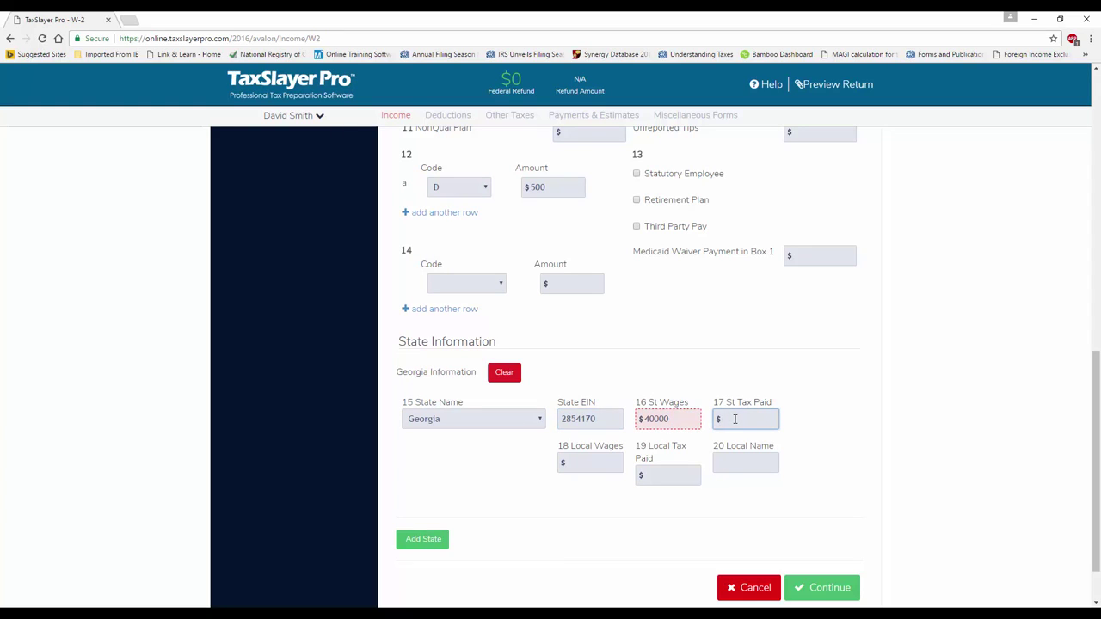
text(1500)
click(585, 465)
click(648, 471)
Submit the W-2, then fix the flagged employer EIN by changing its first two digits to 58
click(804, 593)
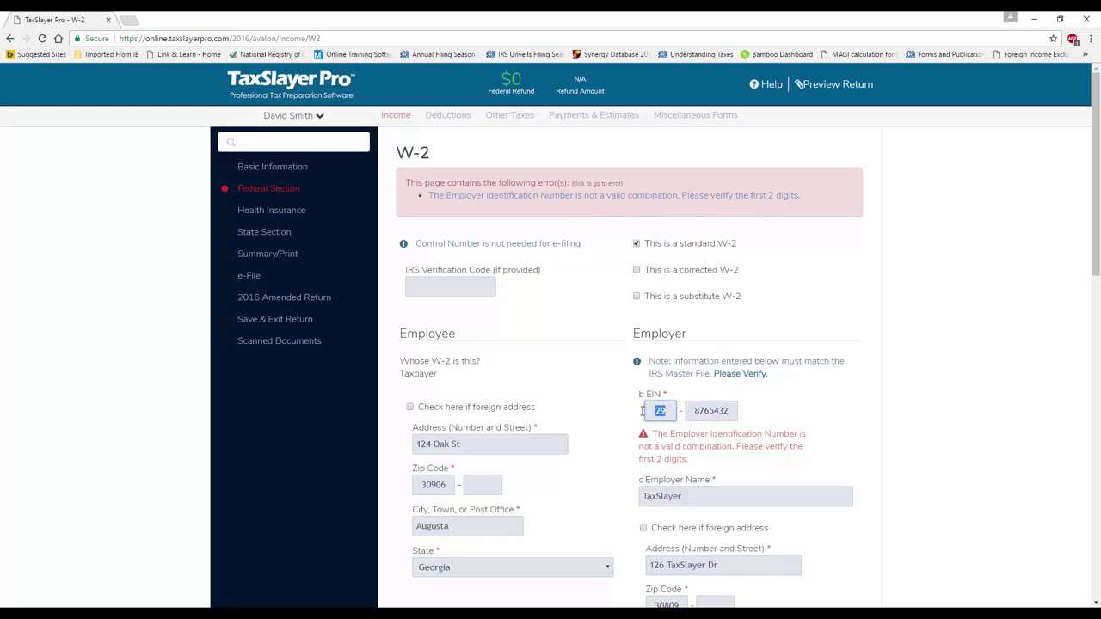
text(58)
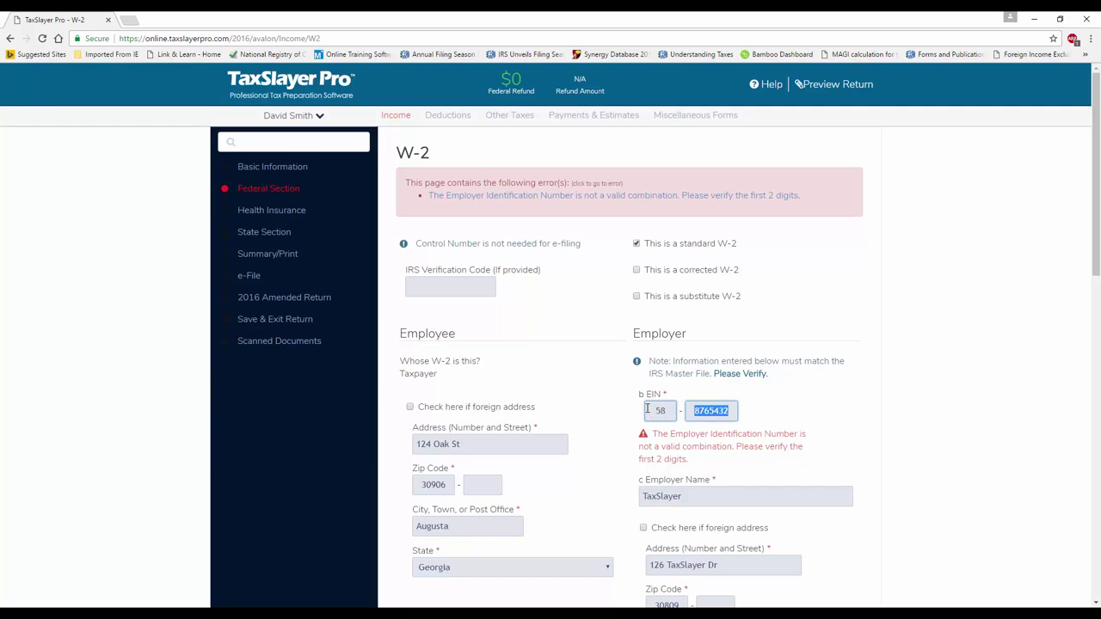
key(End)
scroll(678, 434, down, 5)
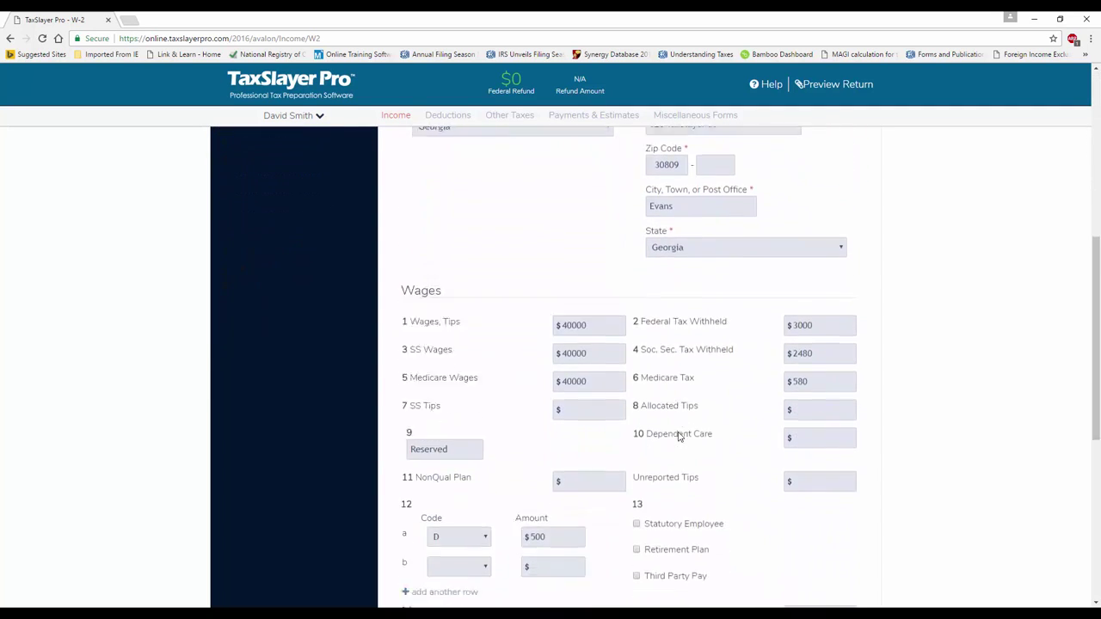
scroll(678, 436, down, 3)
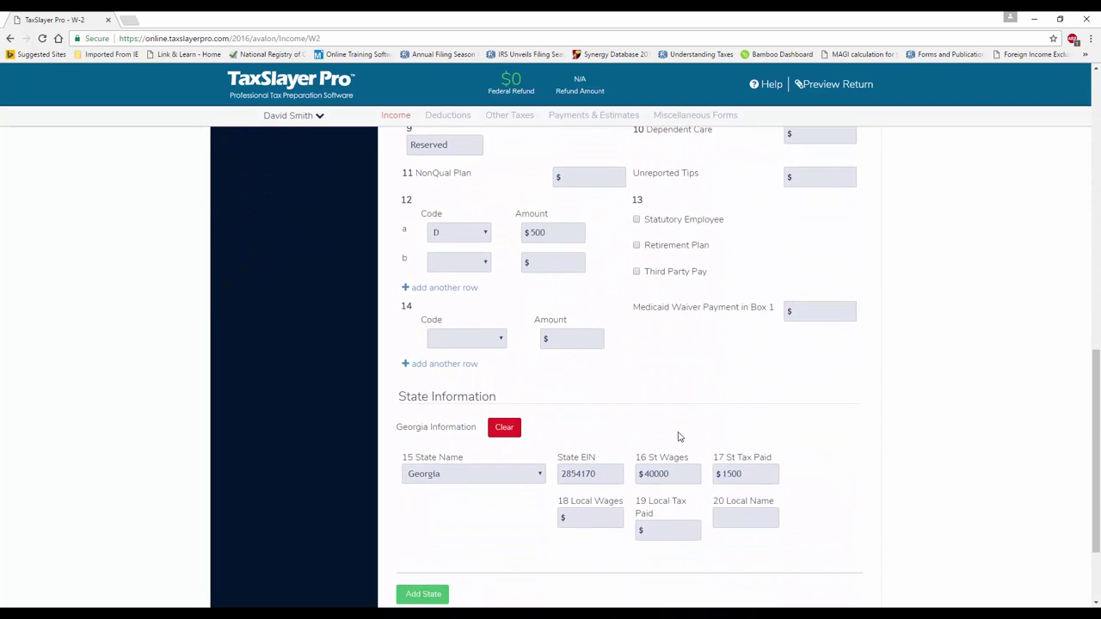
scroll(678, 436, down, 2)
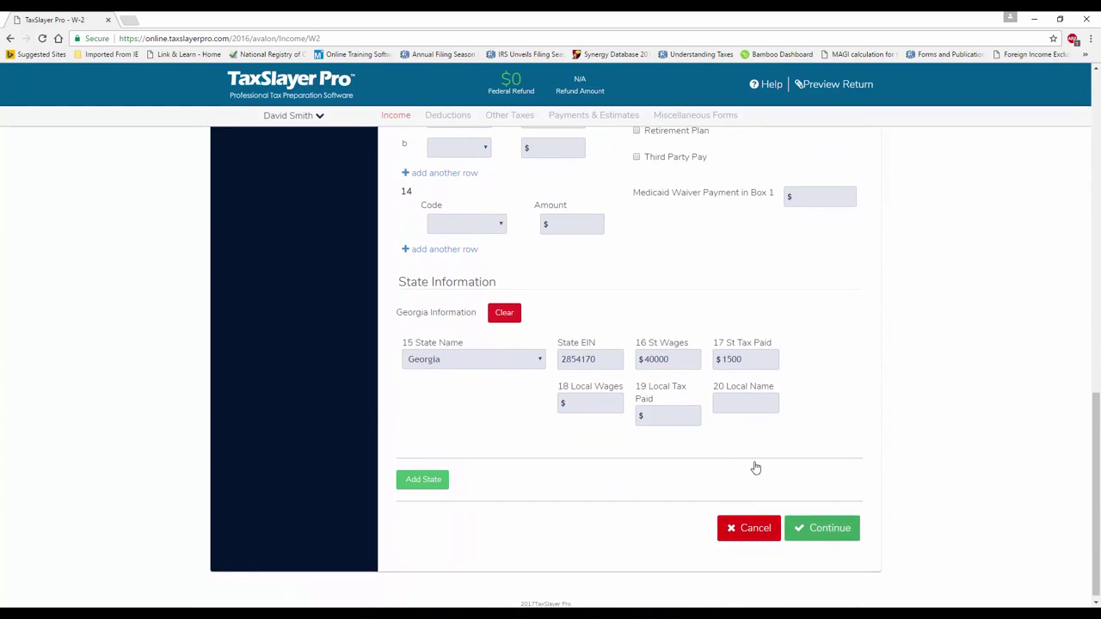
Save the W-2, then open a blank second W-2 and cancel back to the summary
key(Return)
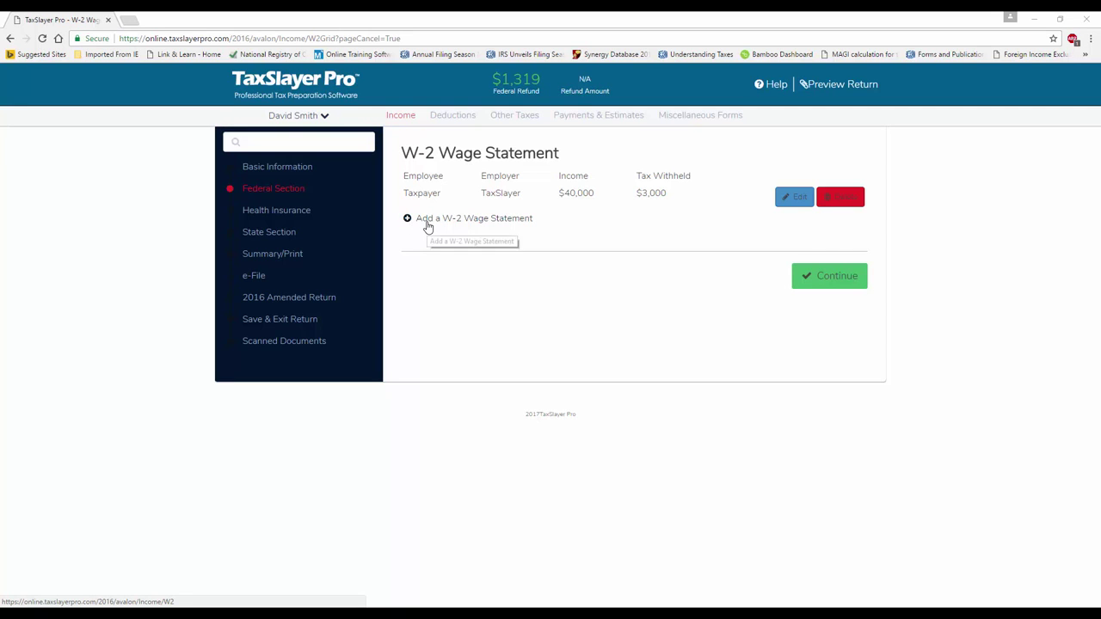
click(425, 223)
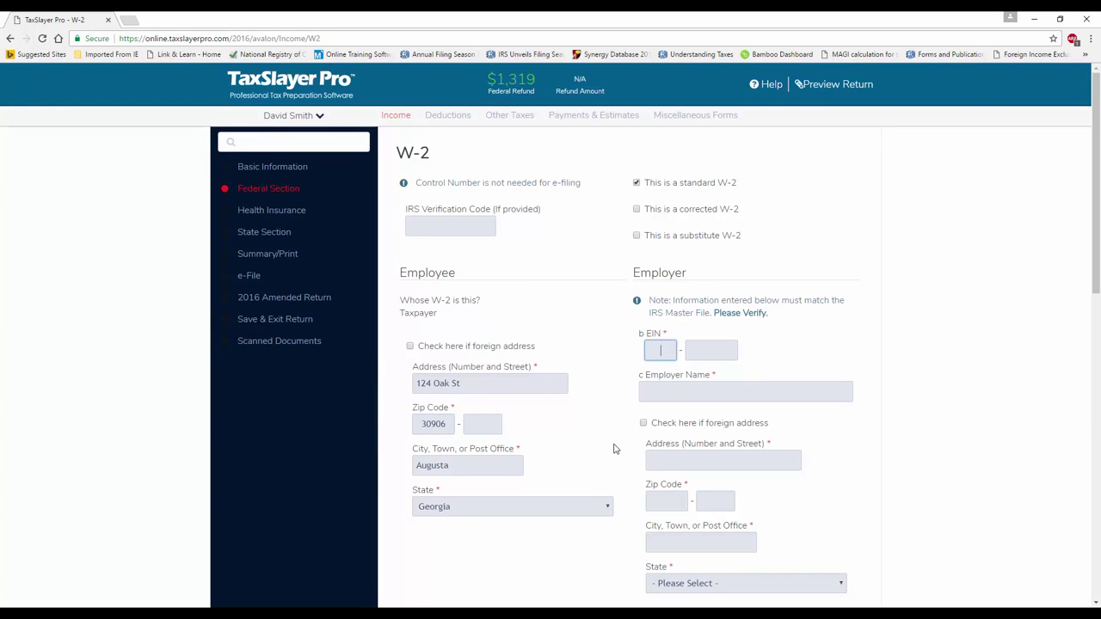
scroll(614, 448, down, 1)
scroll(614, 448, down, 6)
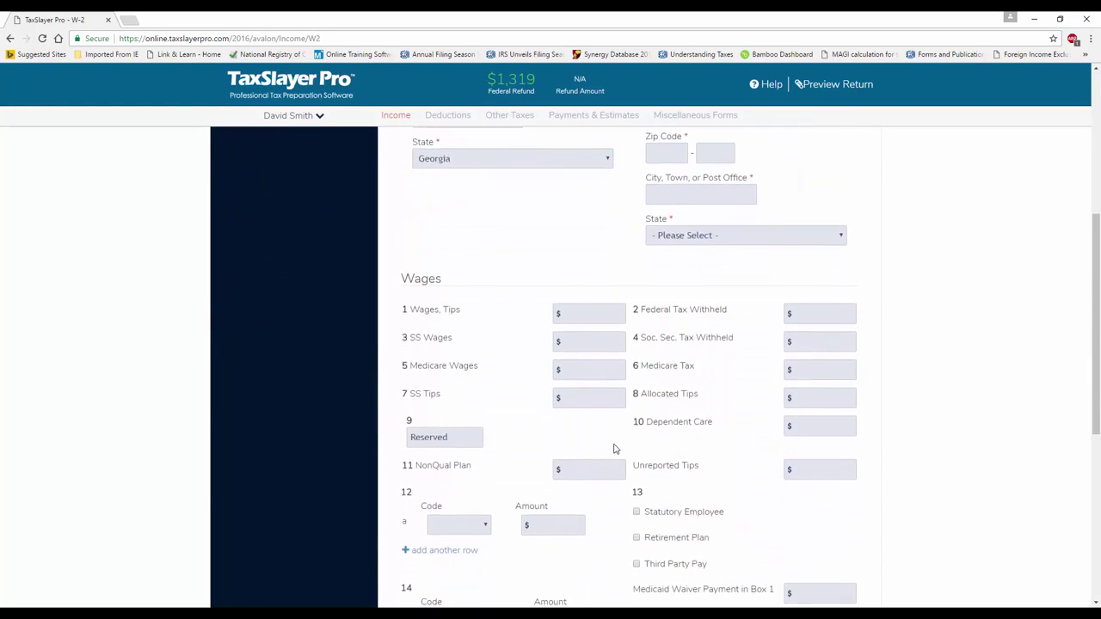
scroll(614, 448, down, 3)
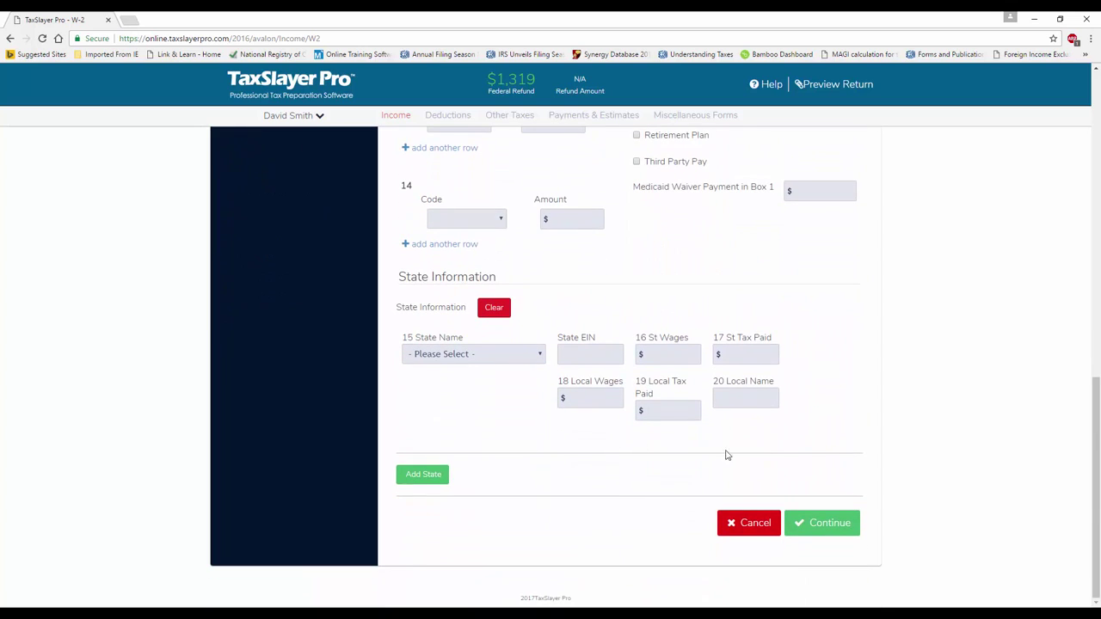
click(735, 525)
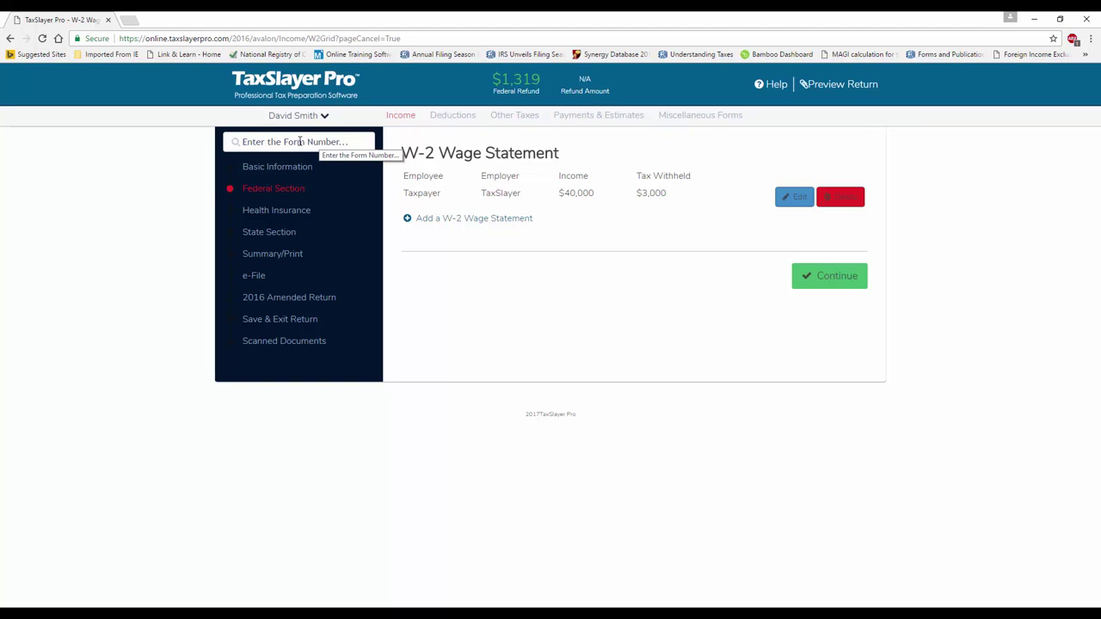
Go back to the Federal Section start and choose Enter Myself to reach the Income menu
click(289, 188)
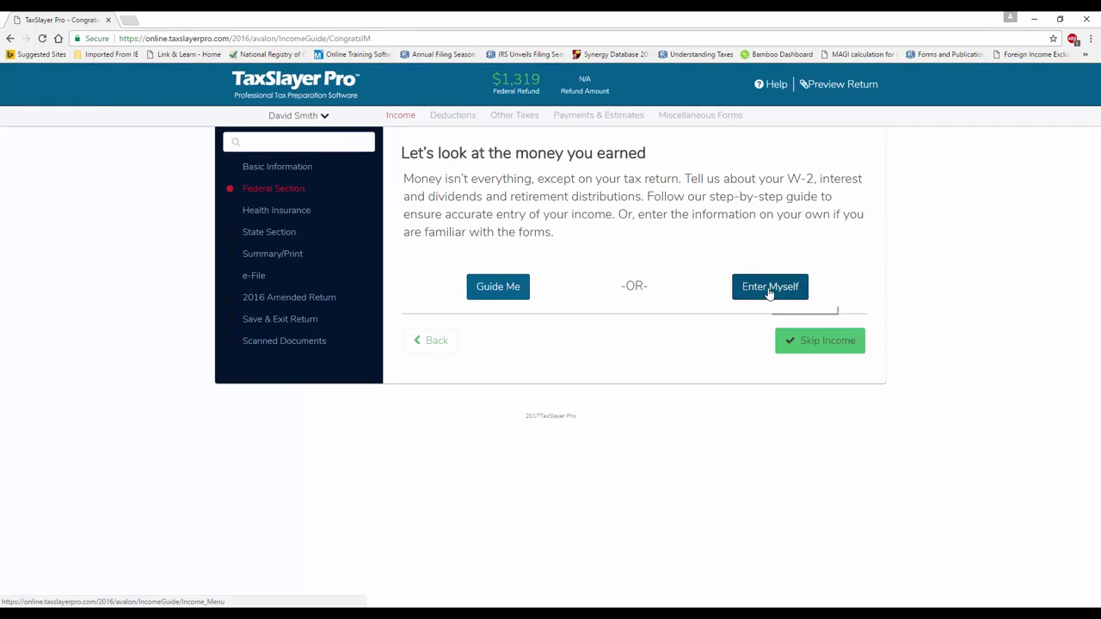
click(770, 289)
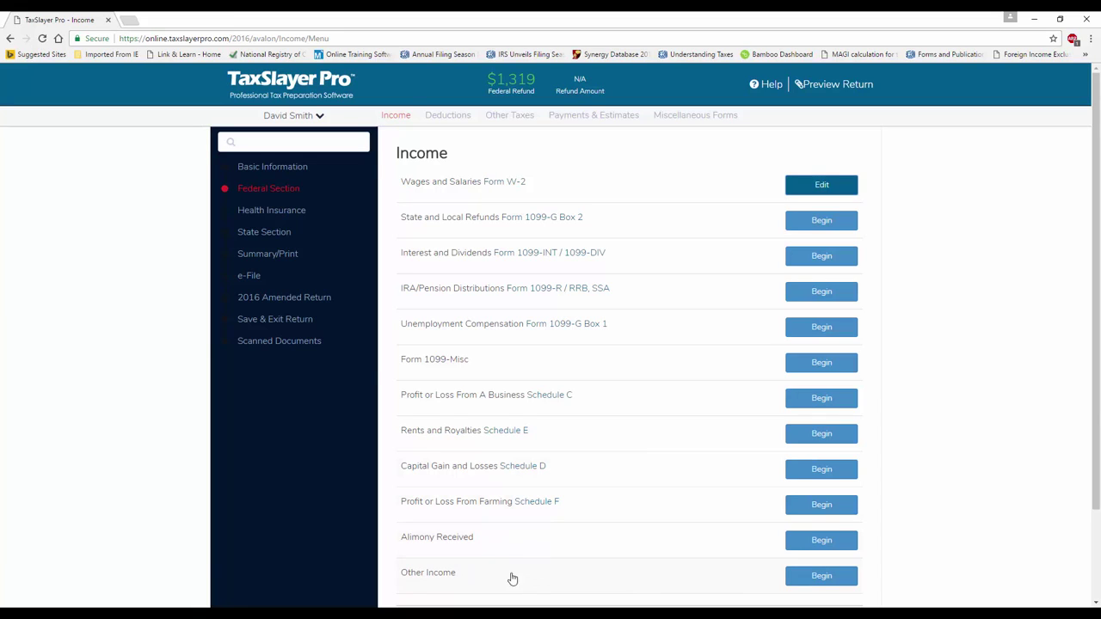
Open the Less Common Income forms under Other Income, then the Other Compensation page
click(808, 580)
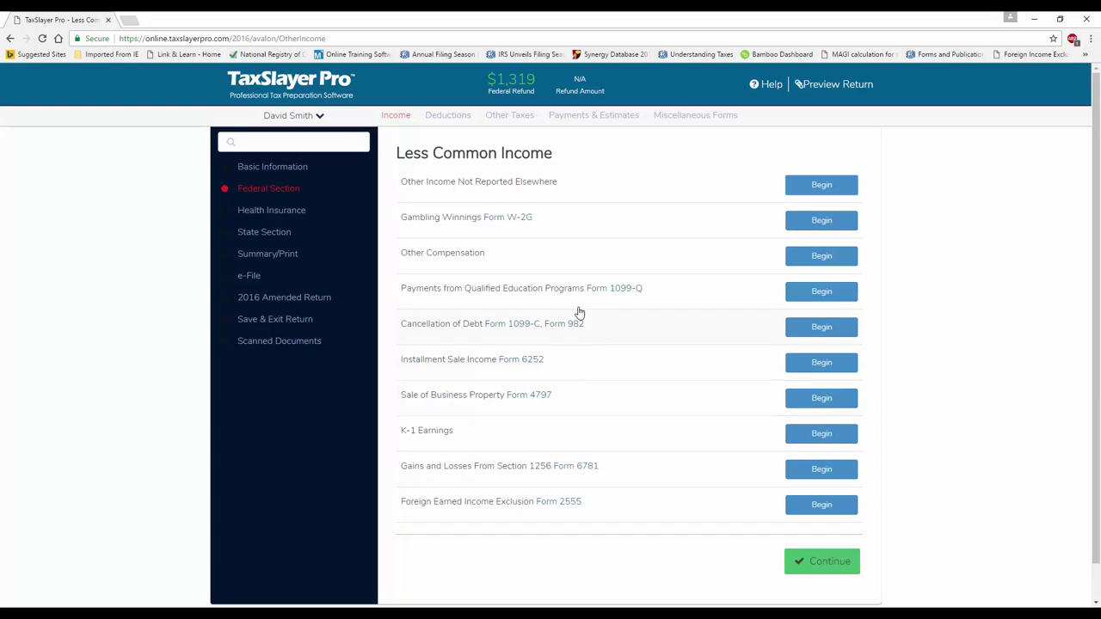
click(805, 260)
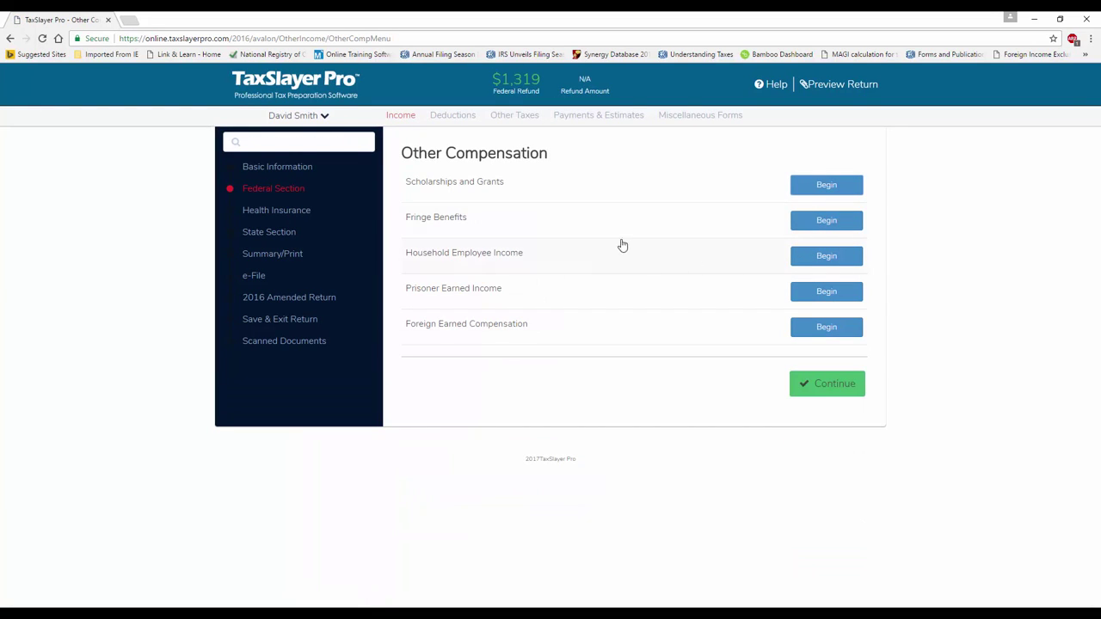